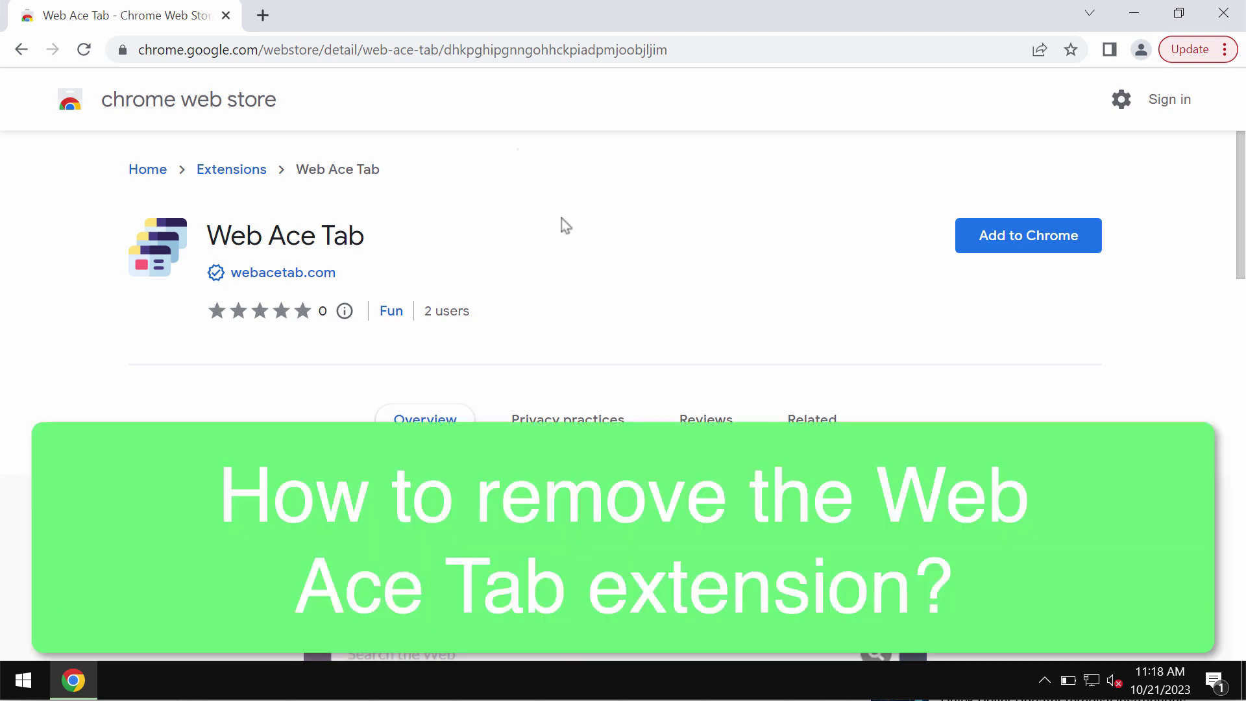
- Add the Web Ace Tab extension to Chrome from its store page and open the browser menu
{"action": "scroll", "coordinate": [562, 218], "scroll_direction": "down", "scroll_amount": 5}
{"action": "scroll", "coordinate": [562, 218], "scroll_direction": "down", "scroll_amount": 10}
{"action": "scroll", "coordinate": [562, 218], "scroll_direction": "up", "scroll_amount": 5}
{"action": "scroll", "coordinate": [562, 219], "scroll_direction": "up", "scroll_amount": 10}
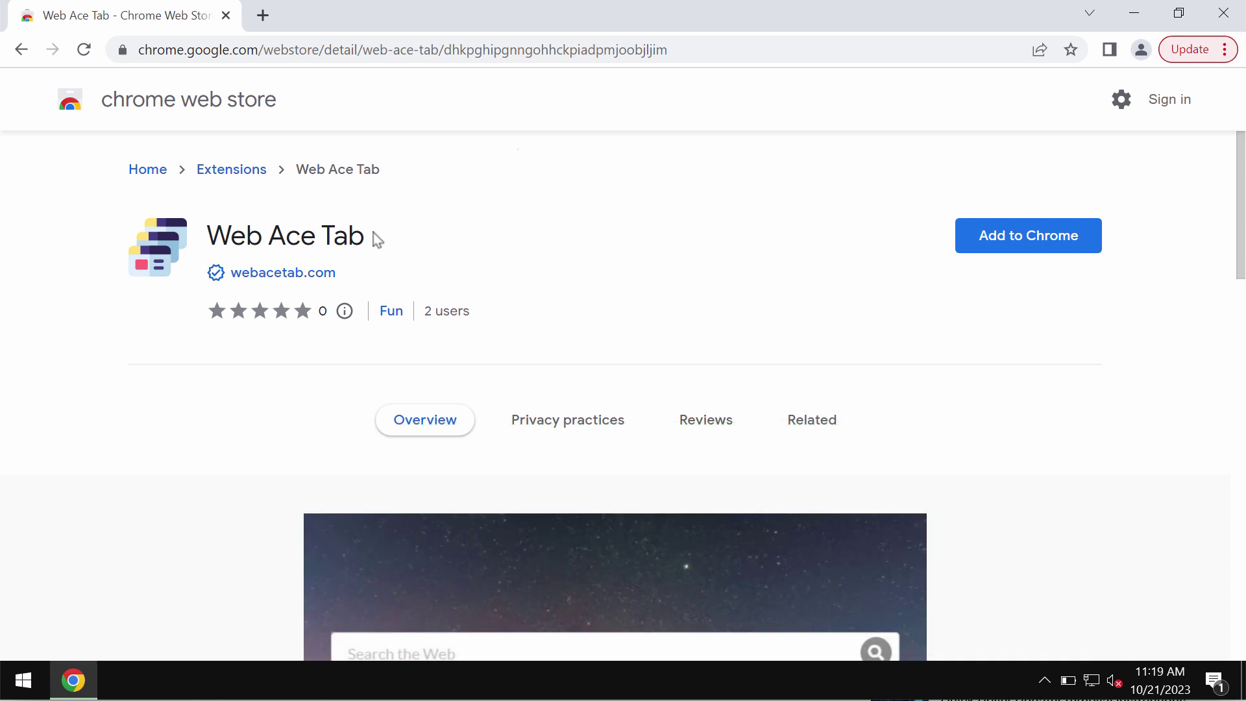
{"action": "left_click", "coordinate": [998, 255]}
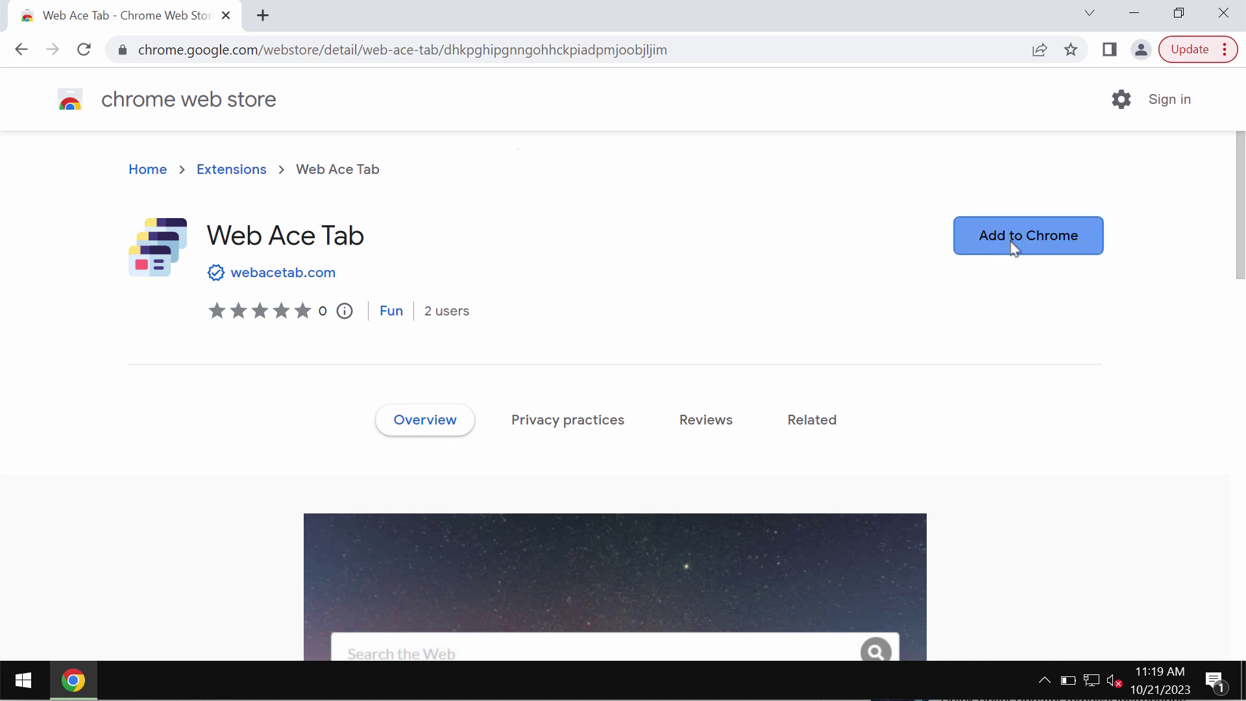
{"action": "left_click", "coordinate": [656, 240]}
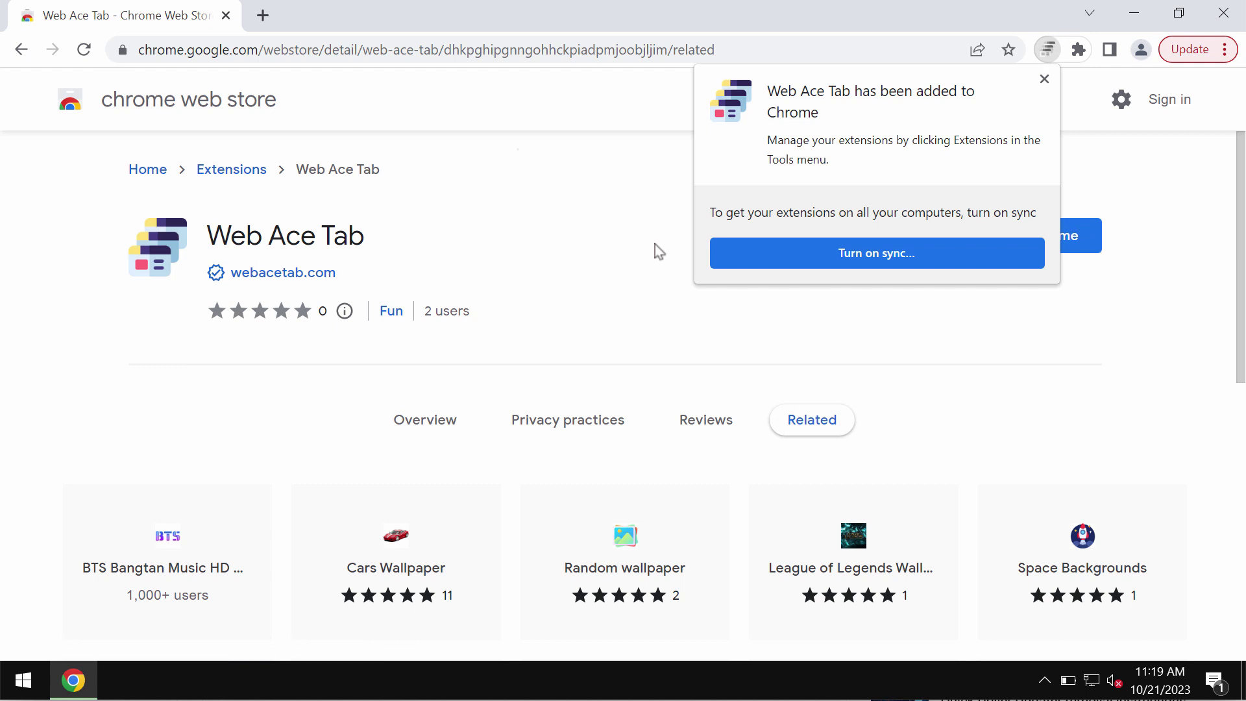
{"action": "left_click", "coordinate": [566, 253]}
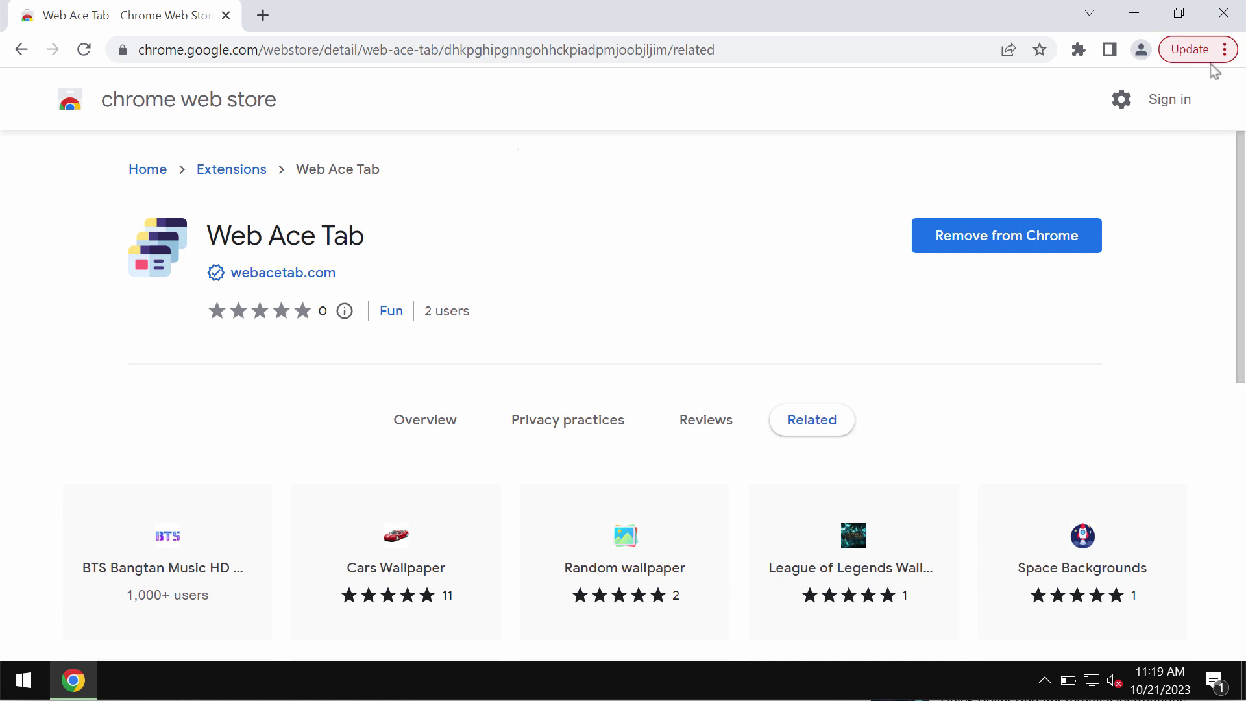
{"action": "left_click", "coordinate": [1224, 50]}
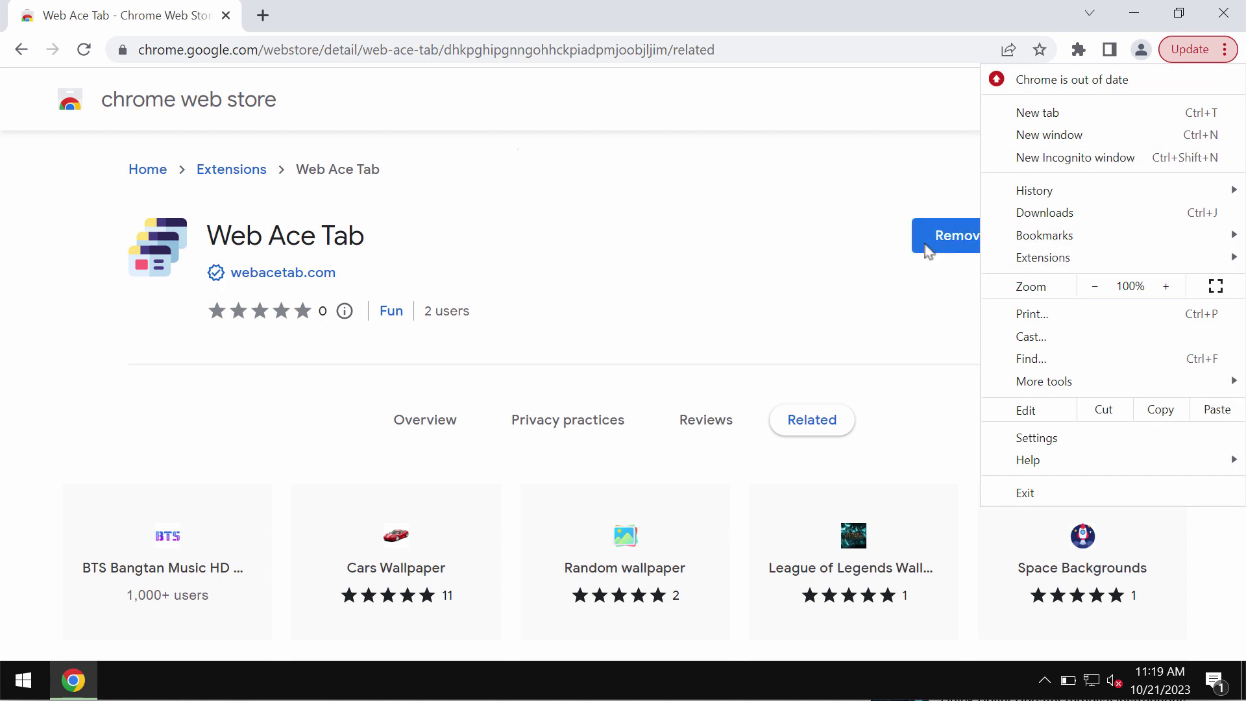
{"action": "mouse_move", "coordinate": [1042, 257]}
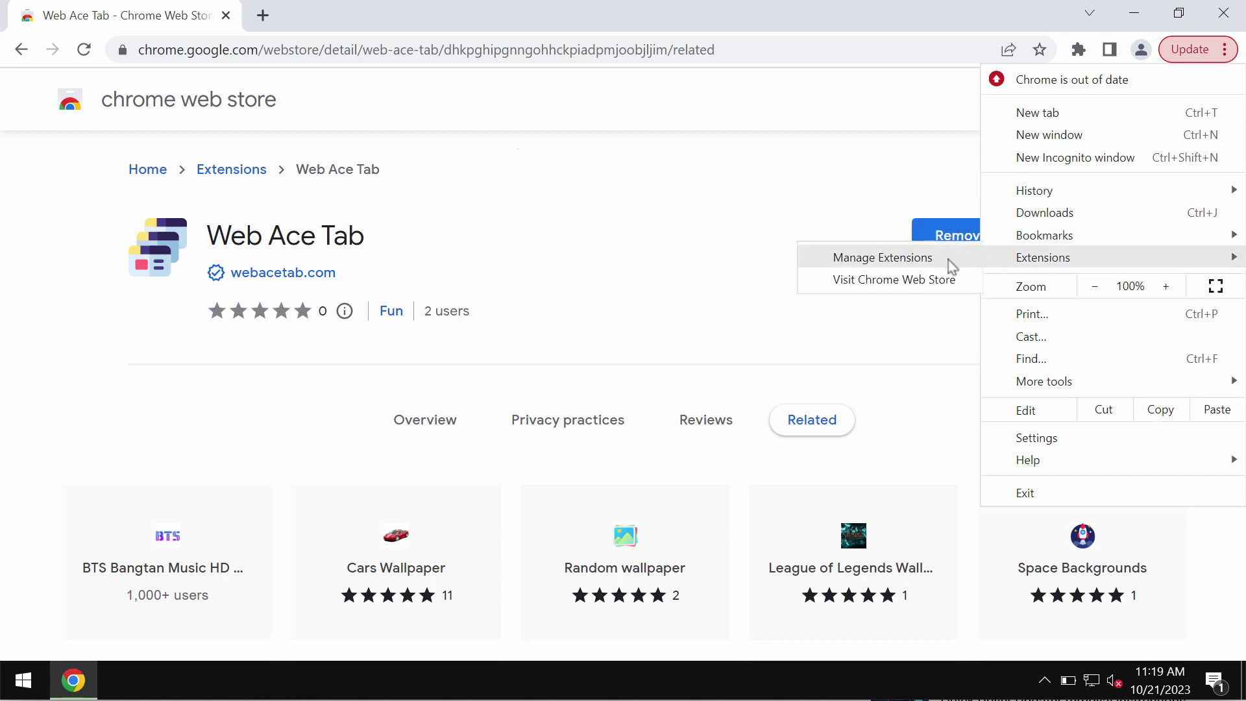
- Remove the Web Ace Tab extension from Chrome's Manage Extensions page
{"action": "left_click", "coordinate": [909, 257]}
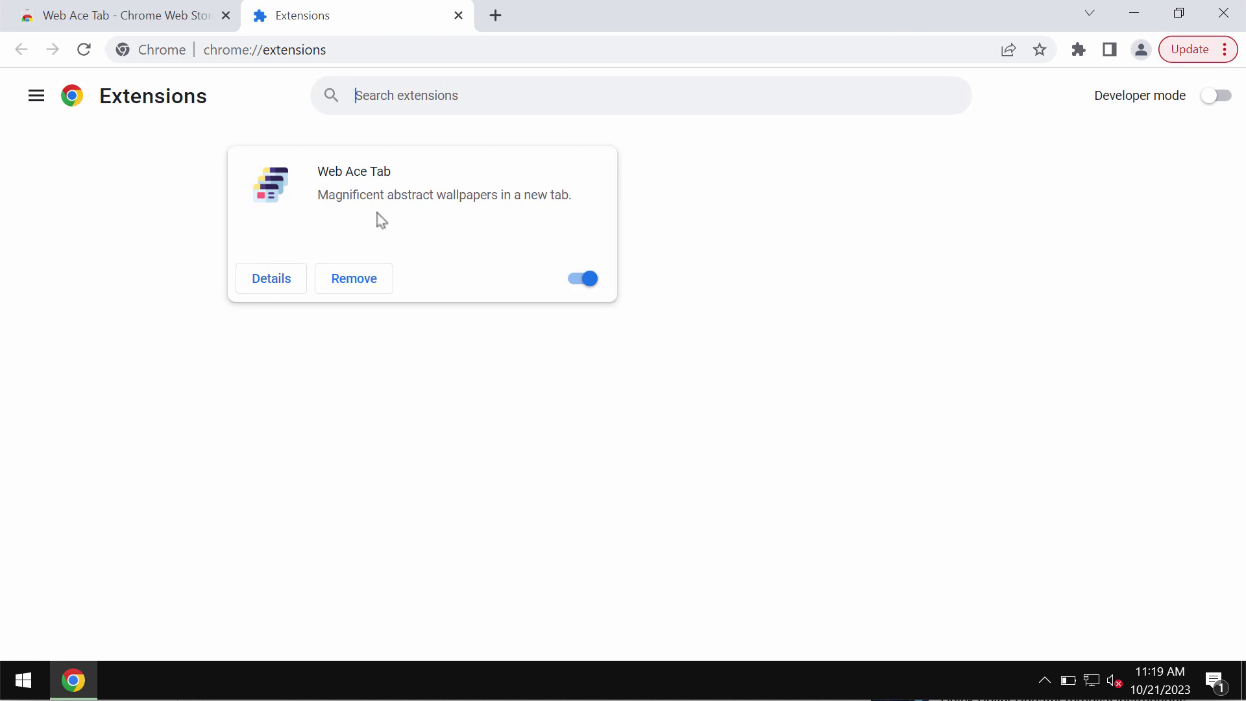
{"action": "left_click", "coordinate": [362, 278]}
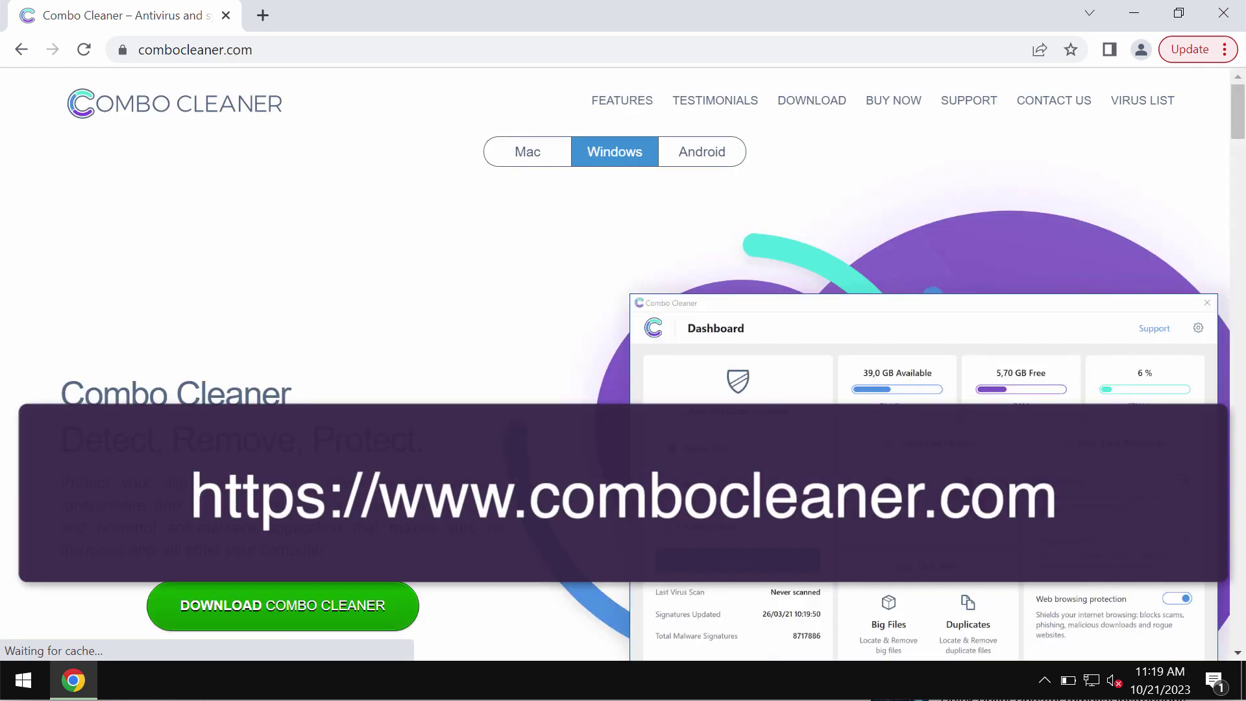
- Minimize Chrome and launch Combo Cleaner from its desktop shortcut
{"action": "left_click", "coordinate": [1134, 12]}
{"action": "double_click", "coordinate": [71, 373]}
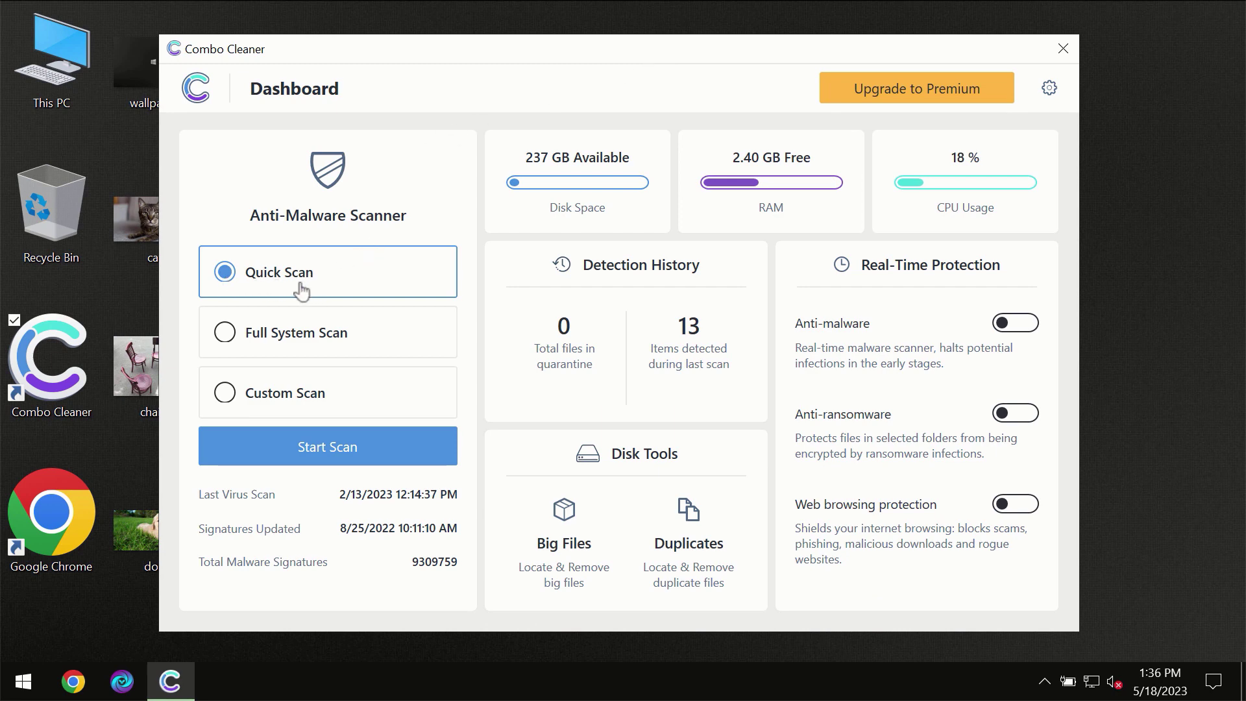
- Start a Combo Cleaner quick scan from the Dashboard
{"action": "left_click", "coordinate": [319, 454]}
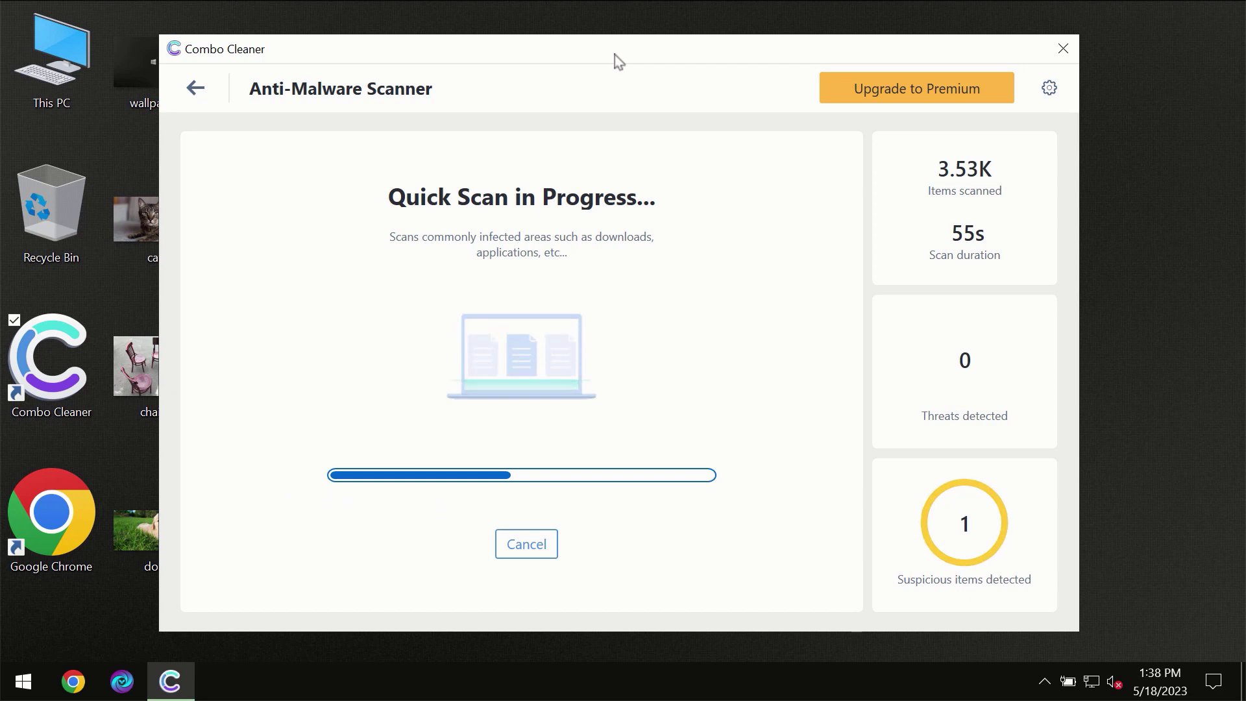
- Open Combo Cleaner's settings to the Anti-Ransomware tab
{"action": "left_click", "coordinate": [1051, 91]}
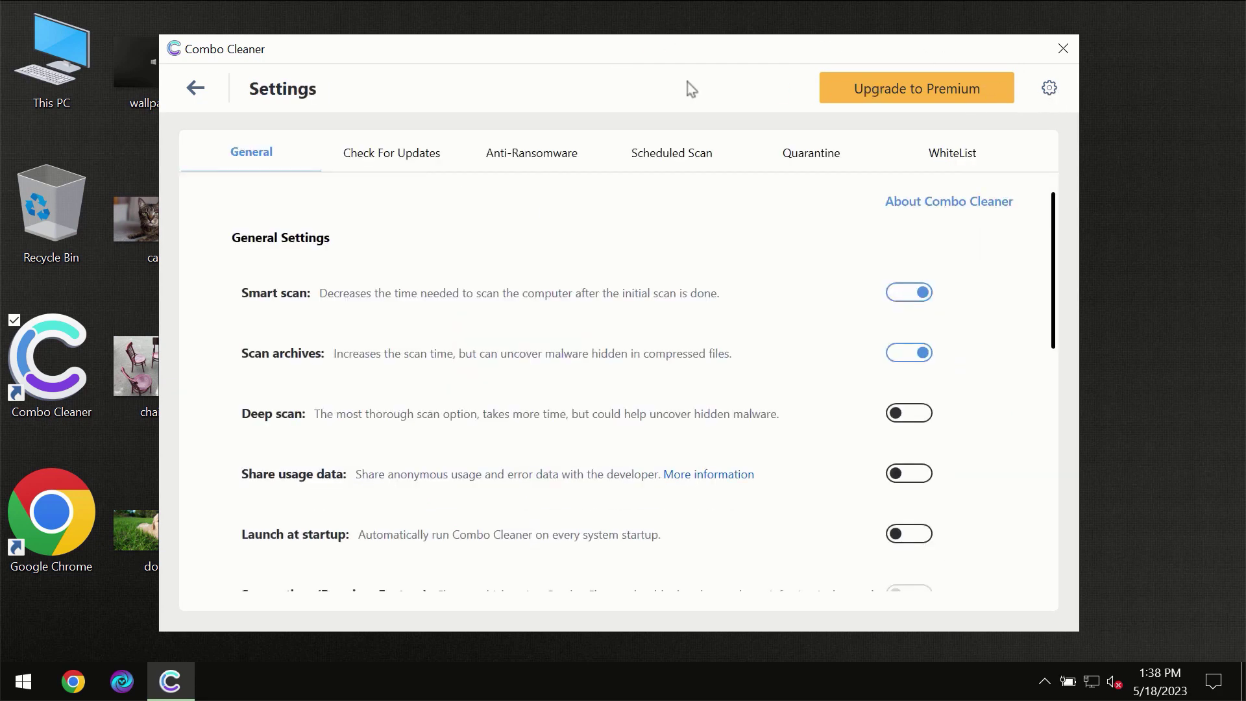
{"action": "left_click", "coordinate": [523, 159]}
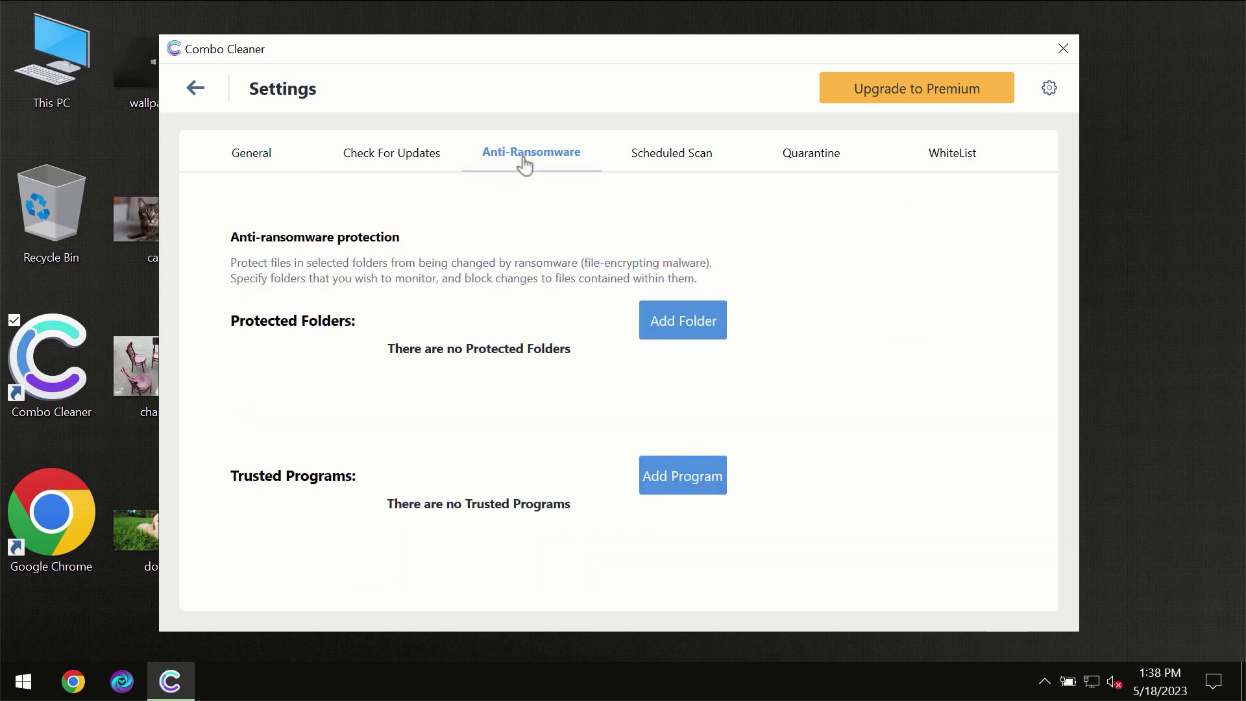
- Return to the quick scan, let it finish with one spam threat, and open Upgrade to Premium
{"action": "left_click", "coordinate": [197, 90]}
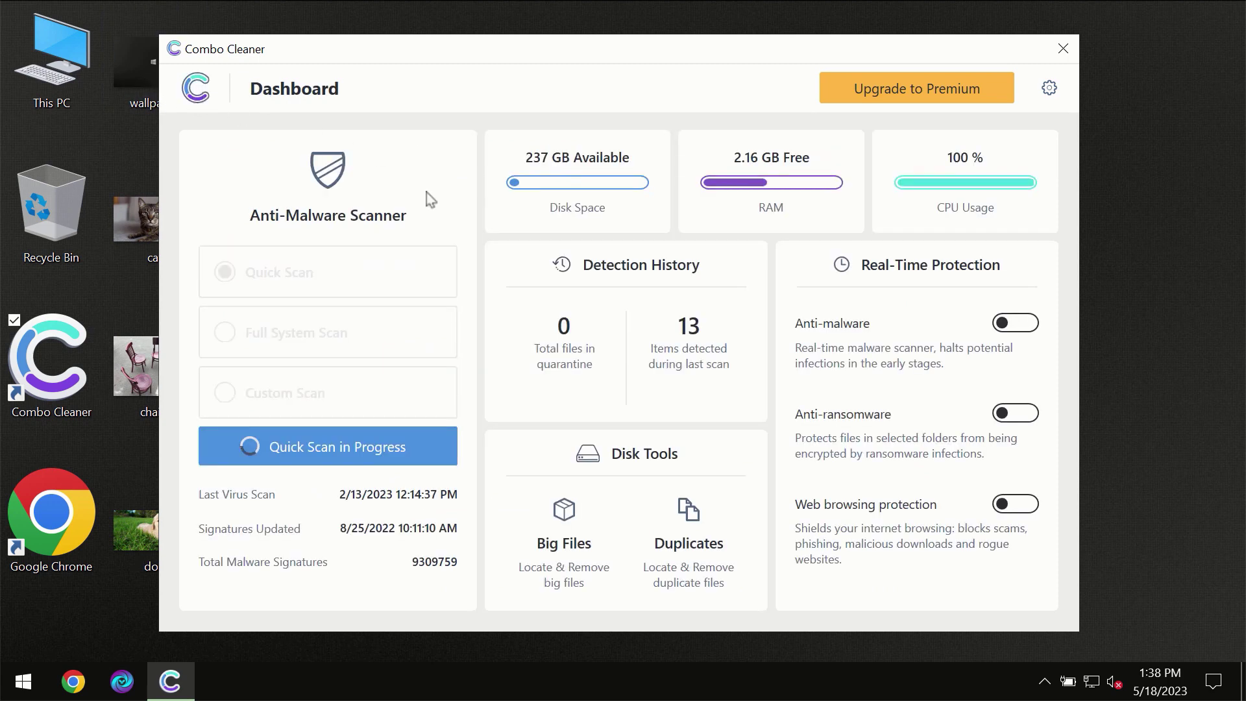
{"action": "left_click", "coordinate": [357, 457]}
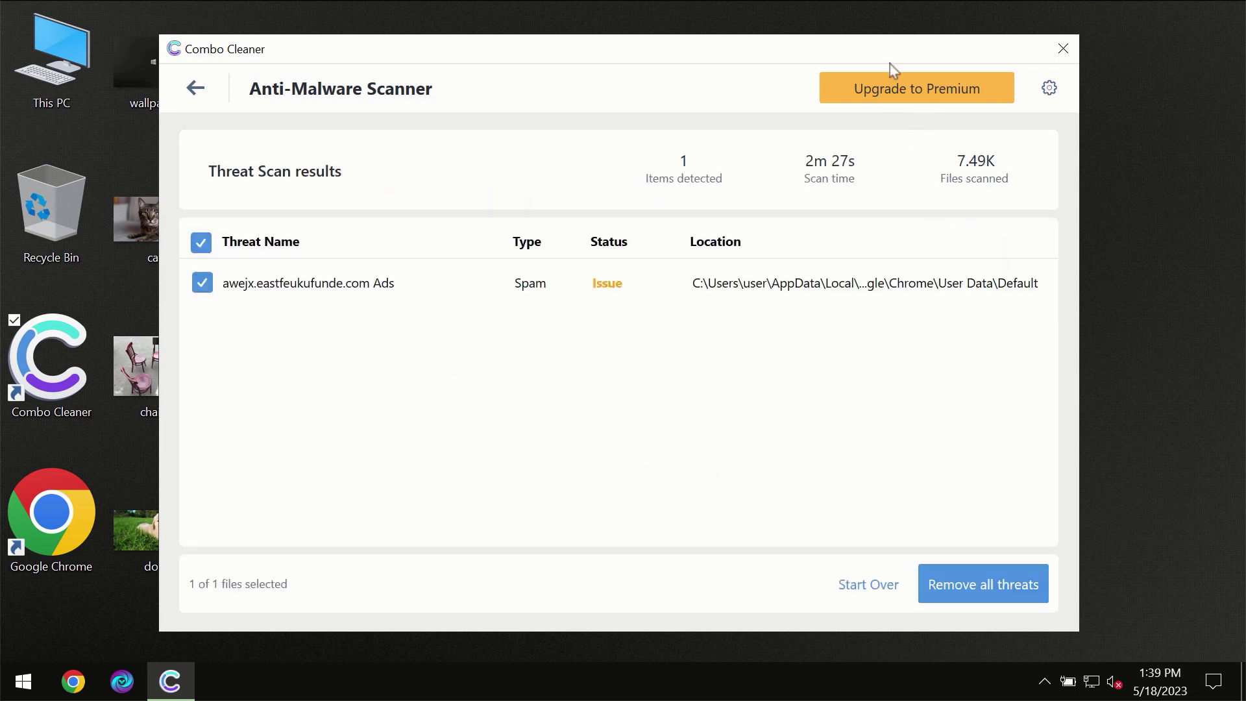
{"action": "left_click", "coordinate": [897, 97]}
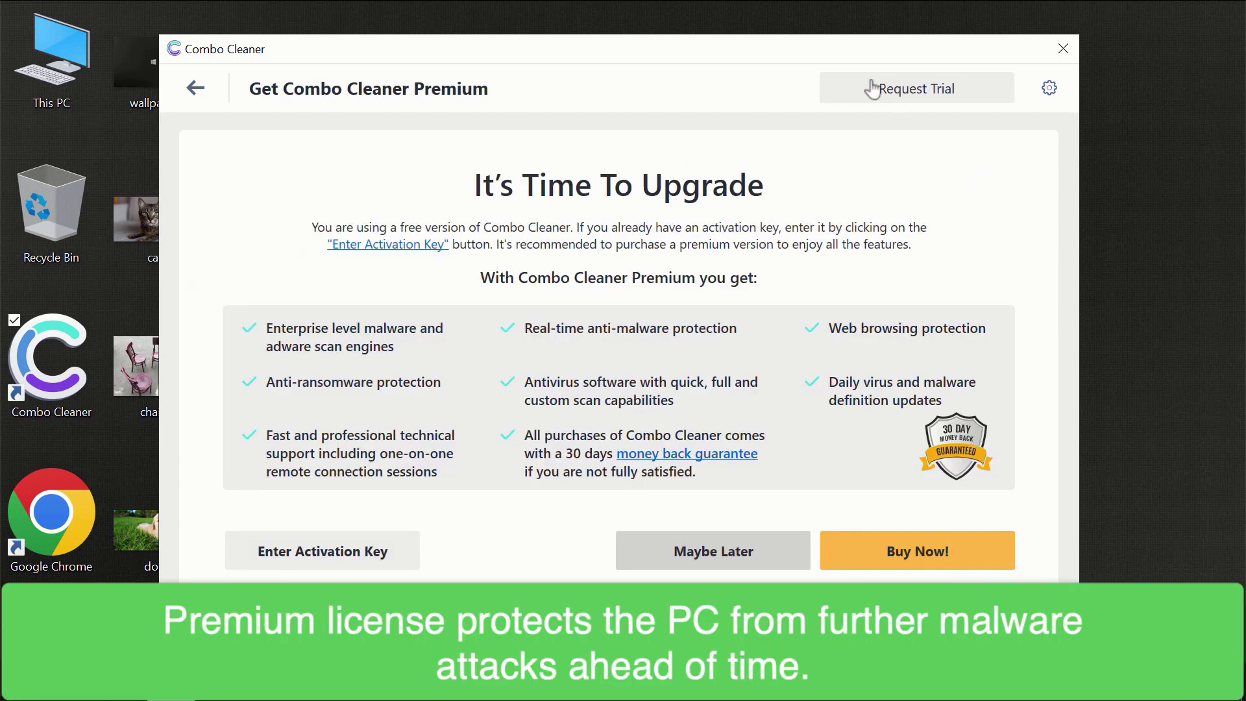